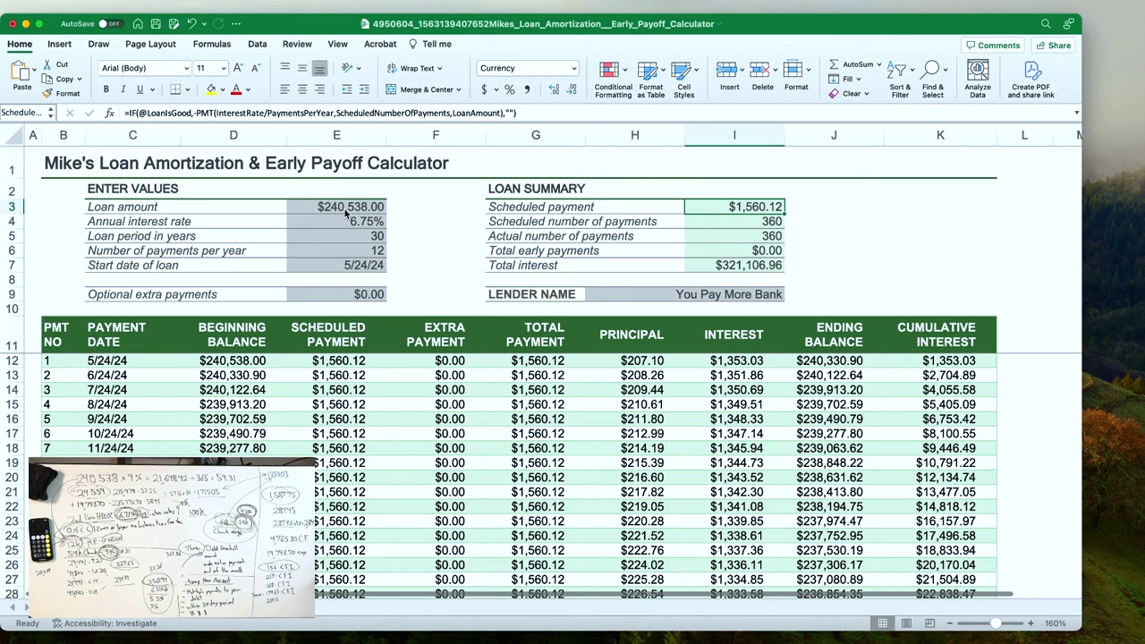
# - Override the scheduled payment in the loan summary with 1577.75
pyautogui.click(358, 265)
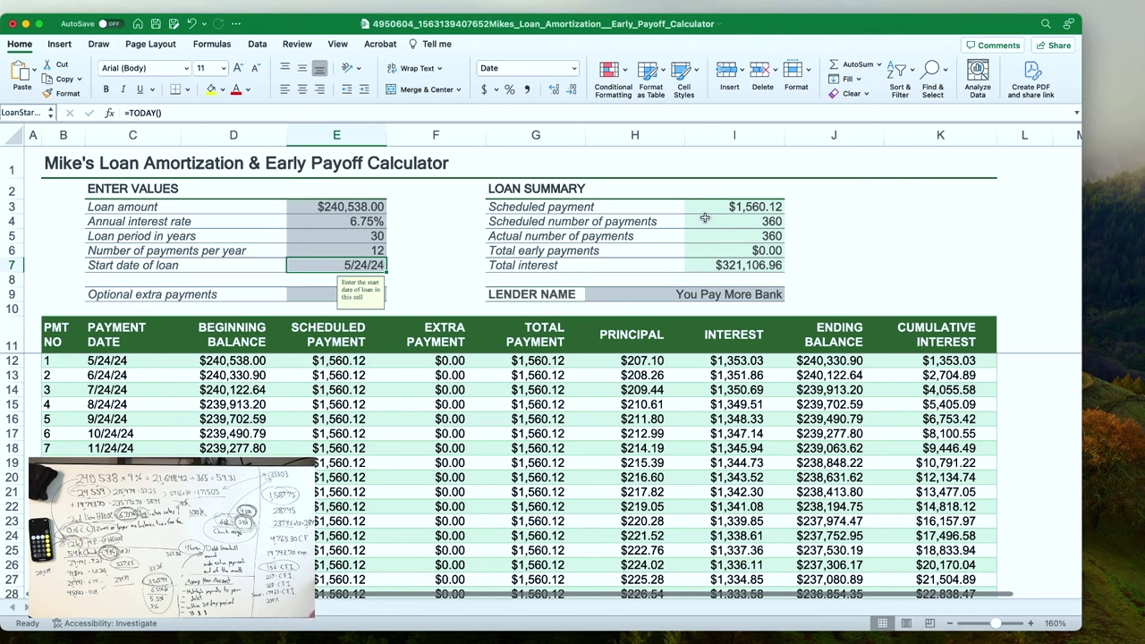
pyautogui.click(750, 207)
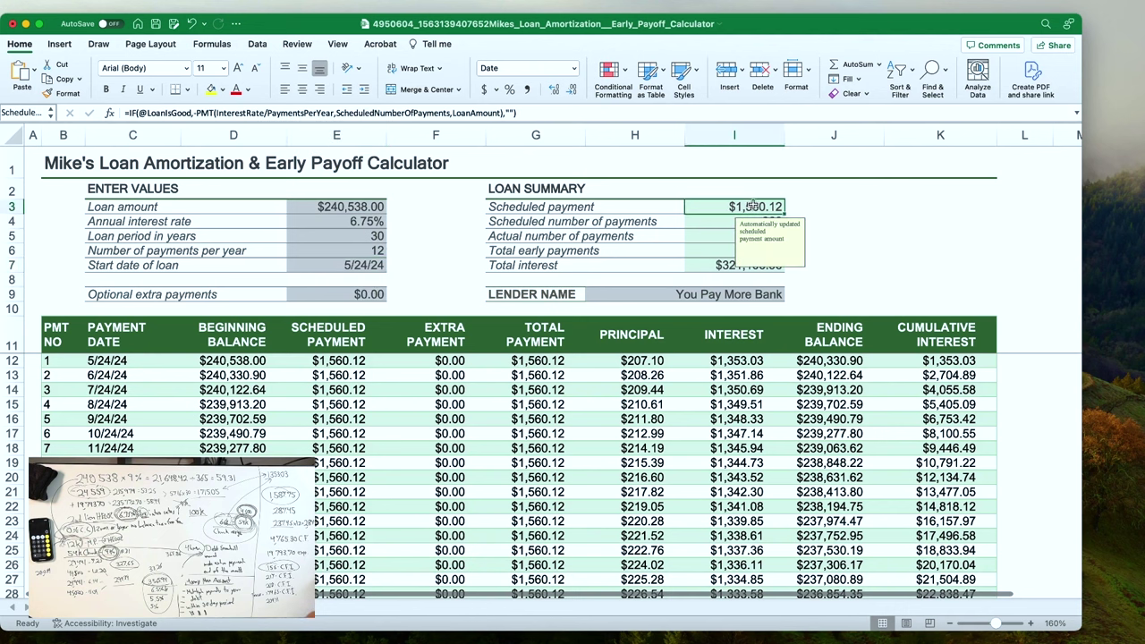
pyautogui.doubleClick(758, 208)
pyautogui.press('Escape')
pyautogui.write('1577.75')
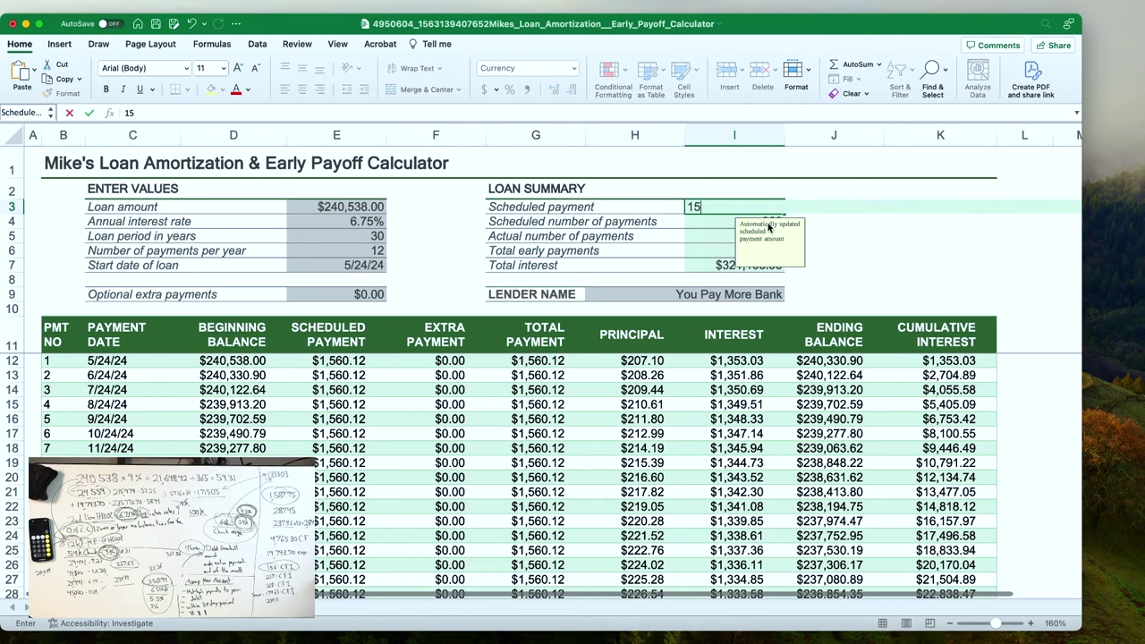
# - Set the start date of the loan to 05/01/23
pyautogui.click(351, 265)
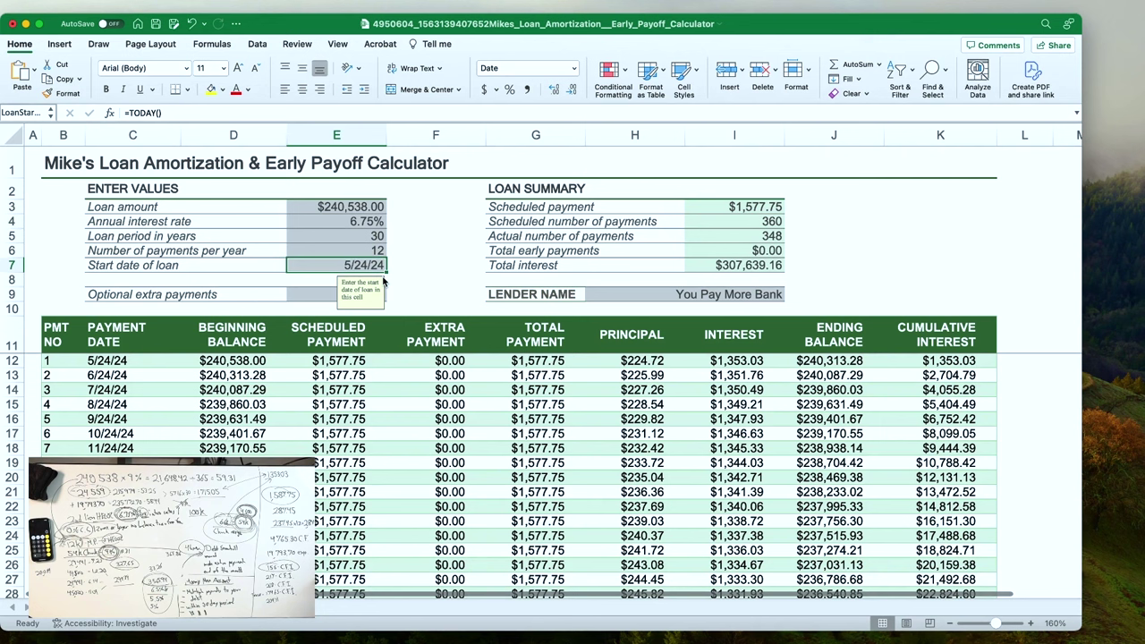
pyautogui.write('05/01/2')
pyautogui.press('Return')
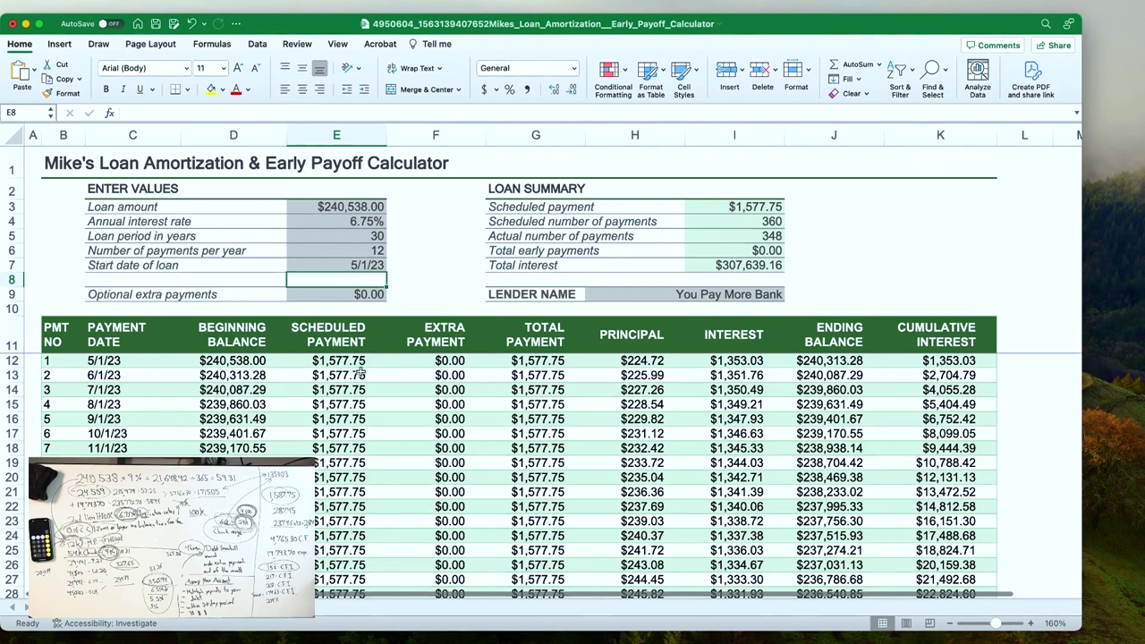
# - Try to enter an extra payment of 4500 for payment 1 in cell F12
pyautogui.click(457, 363)
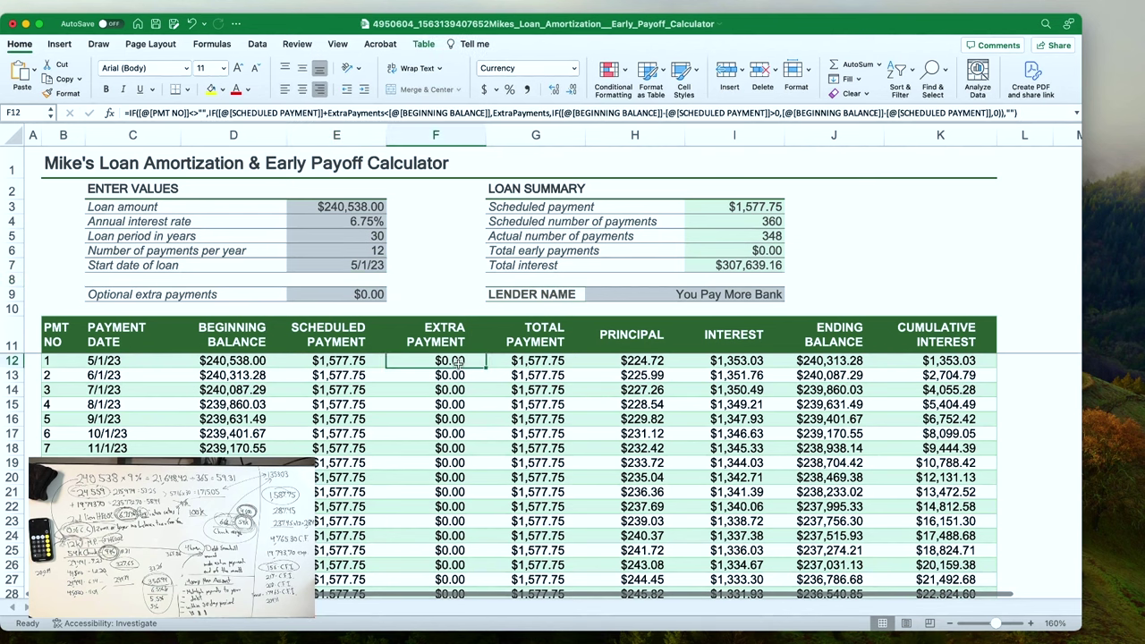
pyautogui.write('4500')
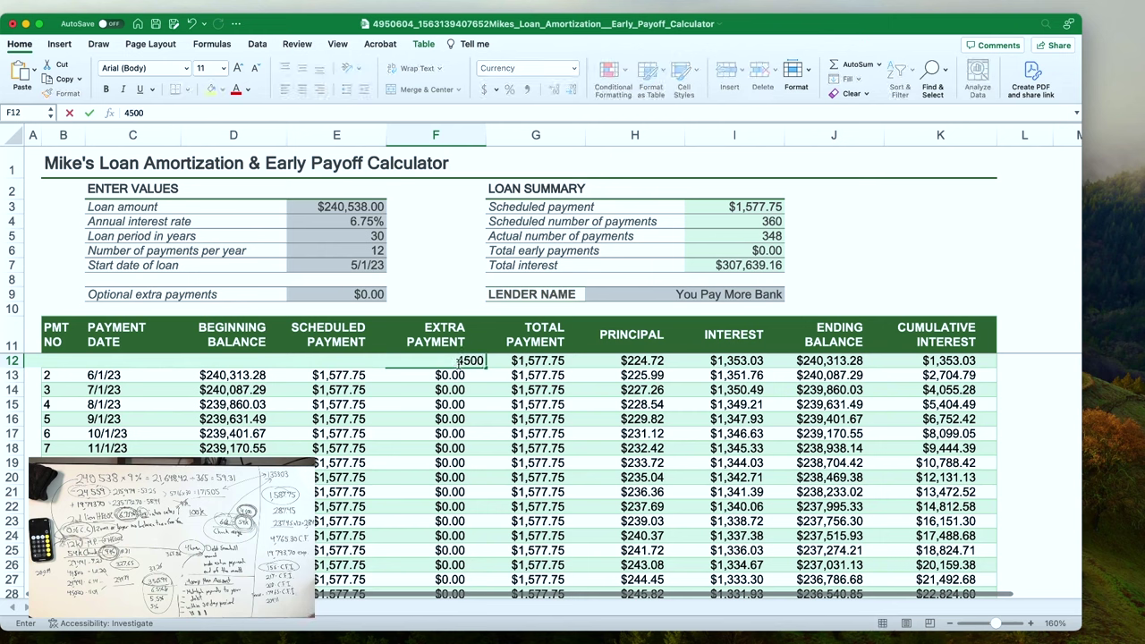
pyautogui.press('BackSpace')
pyautogui.press('BackSpace')
pyautogui.press('BackSpace')
pyautogui.press('Escape')
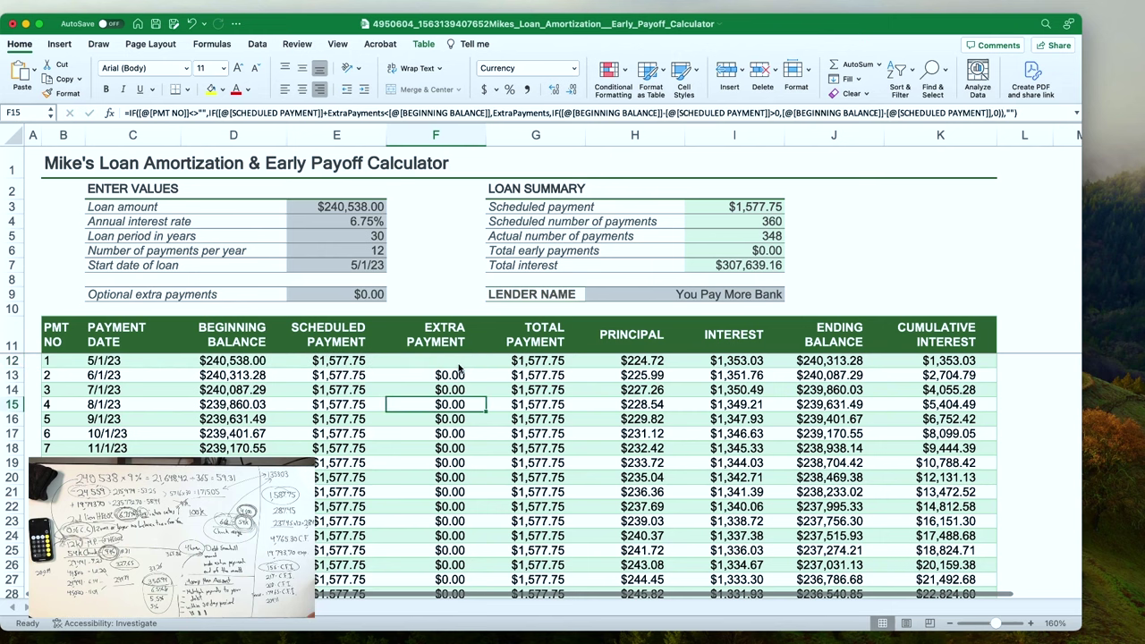
pyautogui.press('Down')
pyautogui.press('Down')
pyautogui.press('Down')
pyautogui.press('Down')
pyautogui.press('Down')
pyautogui.press('Down')
pyautogui.press('Down')
pyautogui.press('Down')
pyautogui.press('Down')
pyautogui.press('Down')
pyautogui.press('Down')
pyautogui.press('Down')
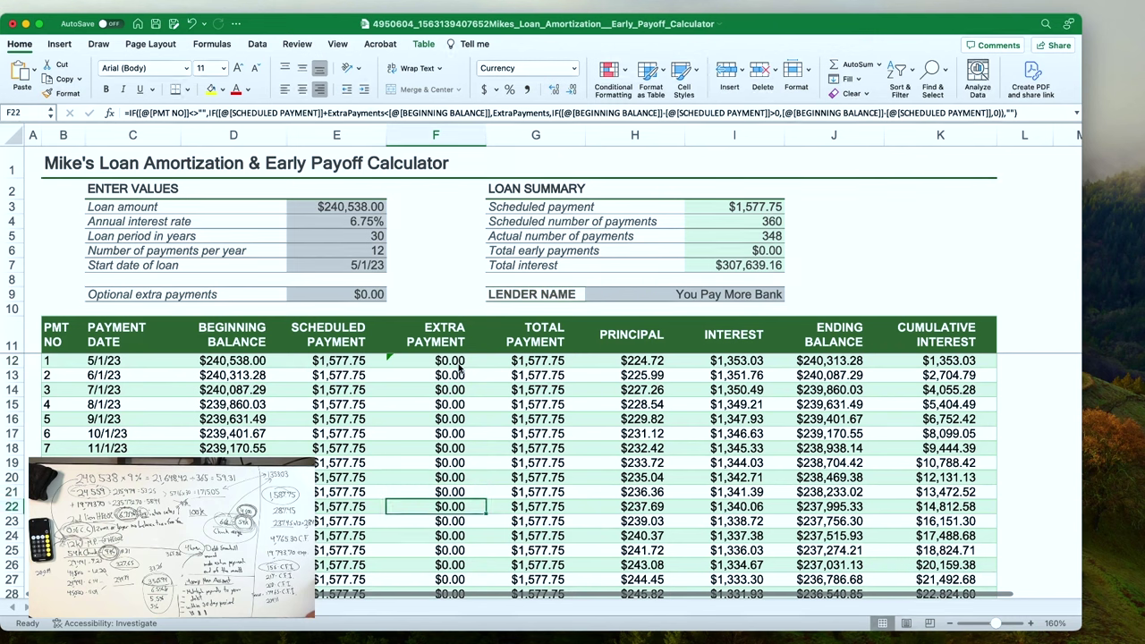
# - Undo the payment 1 extra payment, start date and scheduled payment changes
pyautogui.click(192, 24)
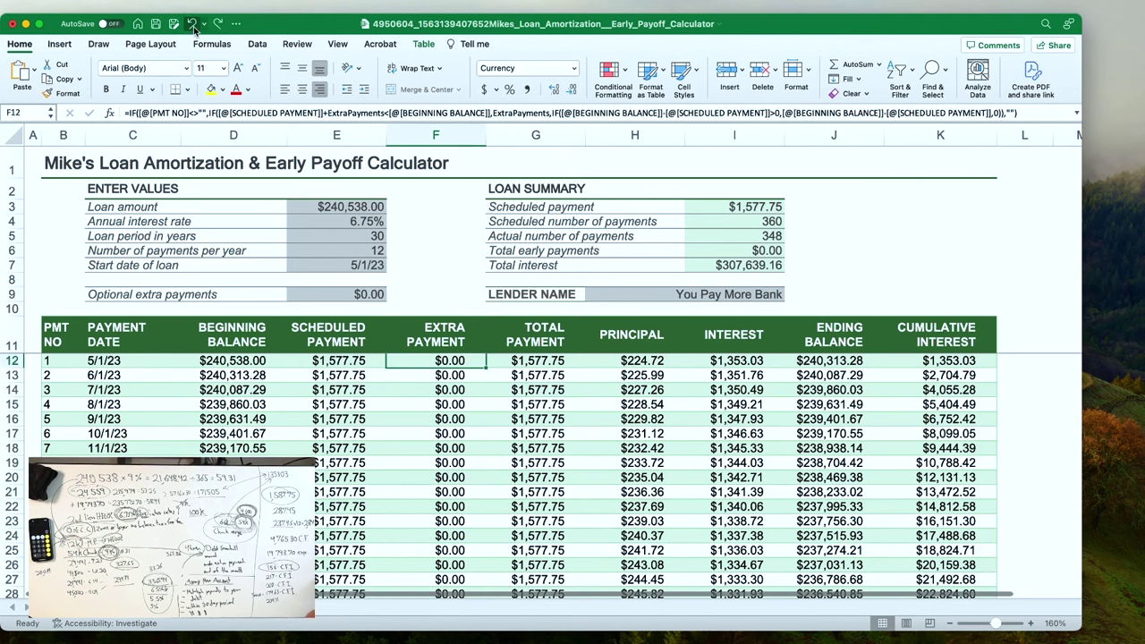
pyautogui.click(192, 23)
pyautogui.click(191, 23)
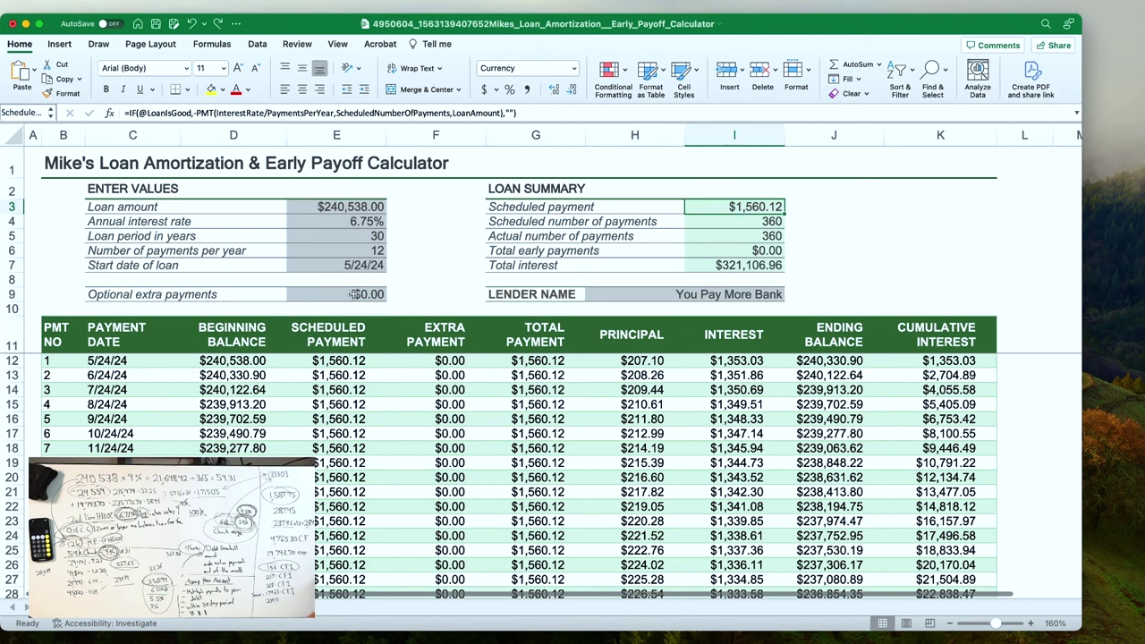
# - Set the start date of the loan to 5/1/23, keeping the calculated scheduled payment
pyautogui.click(355, 266)
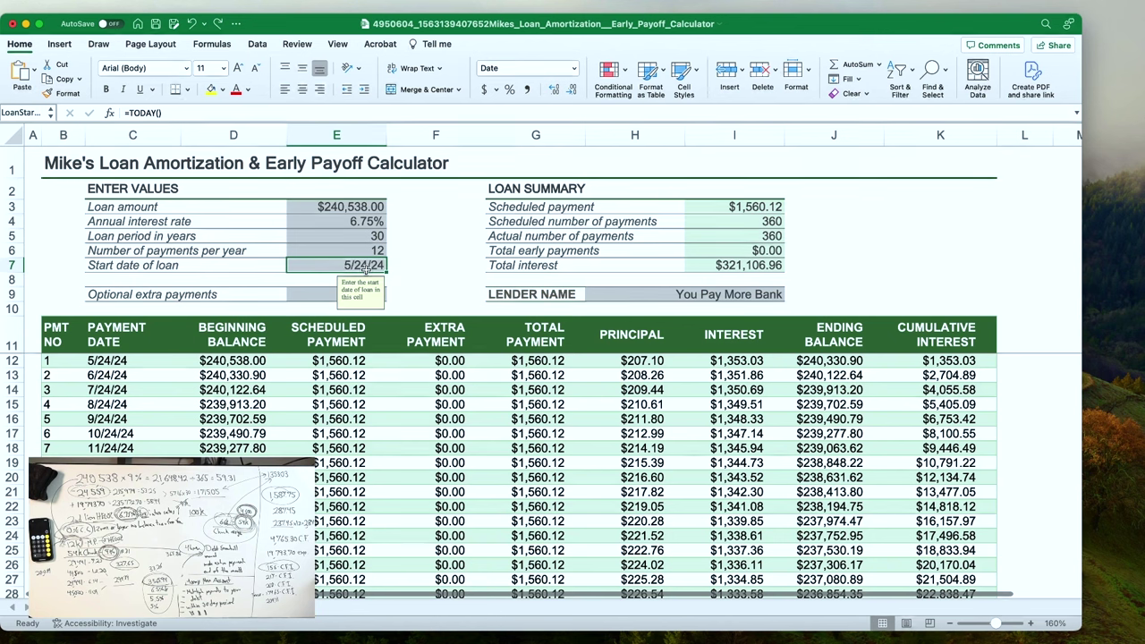
pyautogui.write('5/1/23')
pyautogui.press('Return')
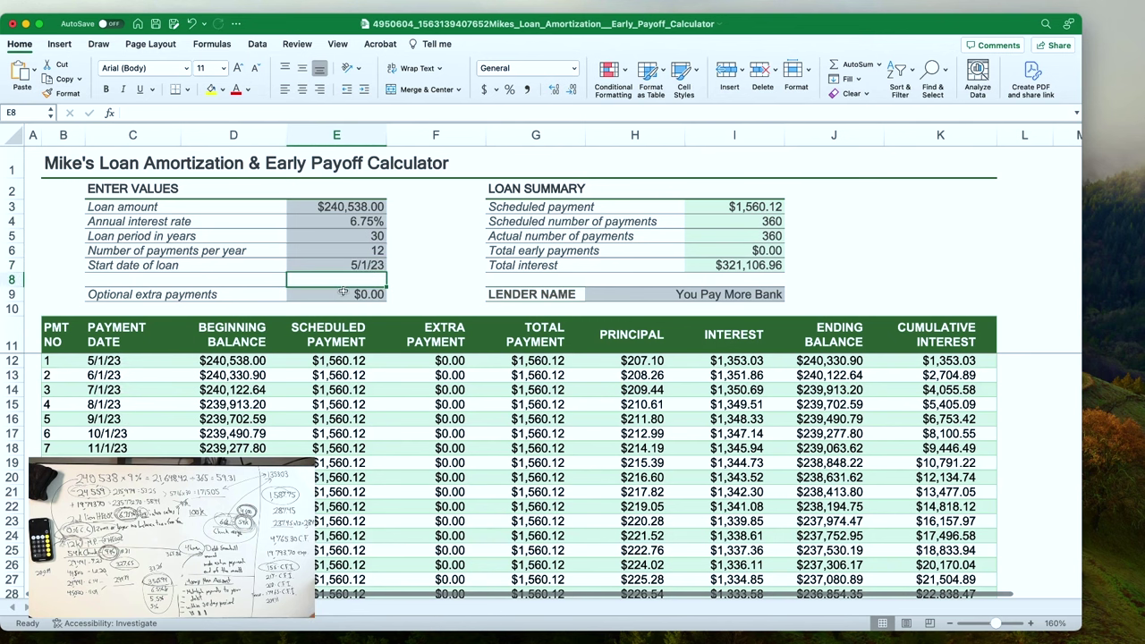
# - Set the loan amount to 243255
pyautogui.press('Up')
pyautogui.press('Up')
pyautogui.press('Up')
pyautogui.press('Up')
pyautogui.press('Up')
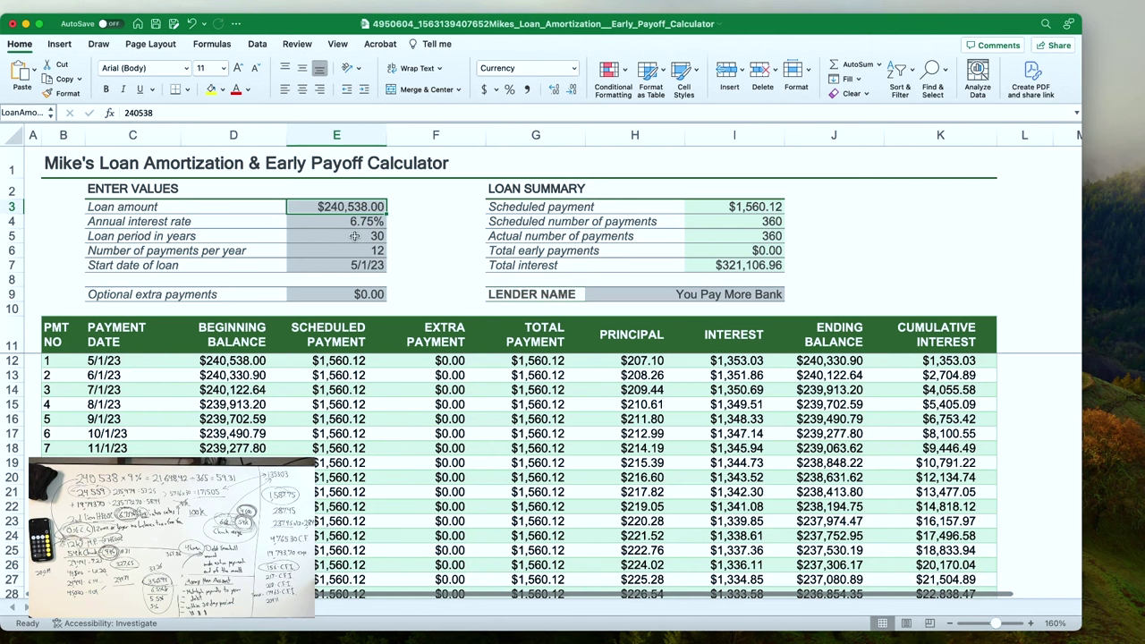
pyautogui.write('243255')
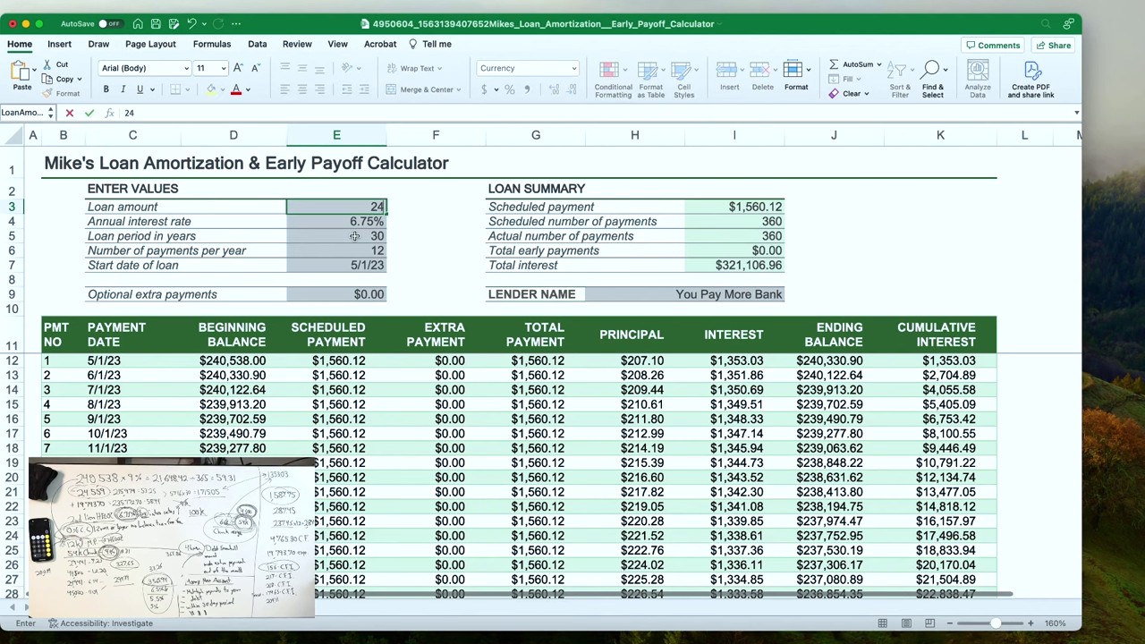
pyautogui.press('Return')
# - Enter an extra payment of 4500 for payment 14 in cell F25
pyautogui.press('Return')
pyautogui.press('Return')
pyautogui.press('Return')
pyautogui.press('Return')
pyautogui.press('Return')
pyautogui.press('Return')
pyautogui.press('Return')
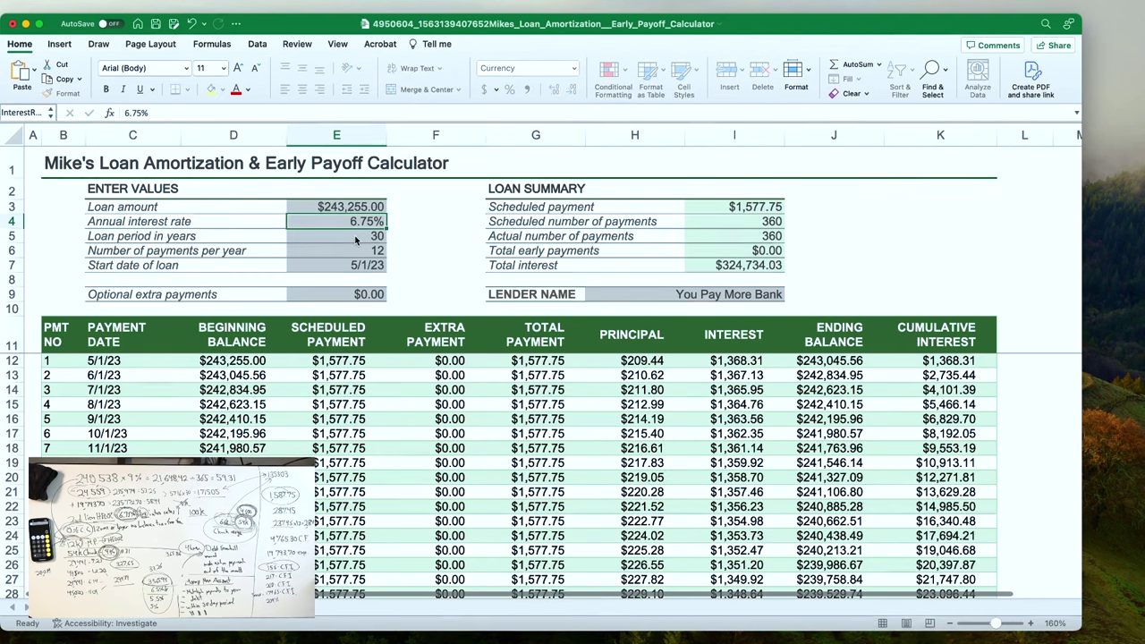
pyautogui.press('Return')
pyautogui.press('Return')
pyautogui.press('Return')
pyautogui.press('Return')
pyautogui.press('Return')
pyautogui.press('Return')
pyautogui.press('Return')
pyautogui.press('Return')
pyautogui.press('Return')
pyautogui.press('Return')
pyautogui.press('Return')
pyautogui.press('Return')
pyautogui.press('Return')
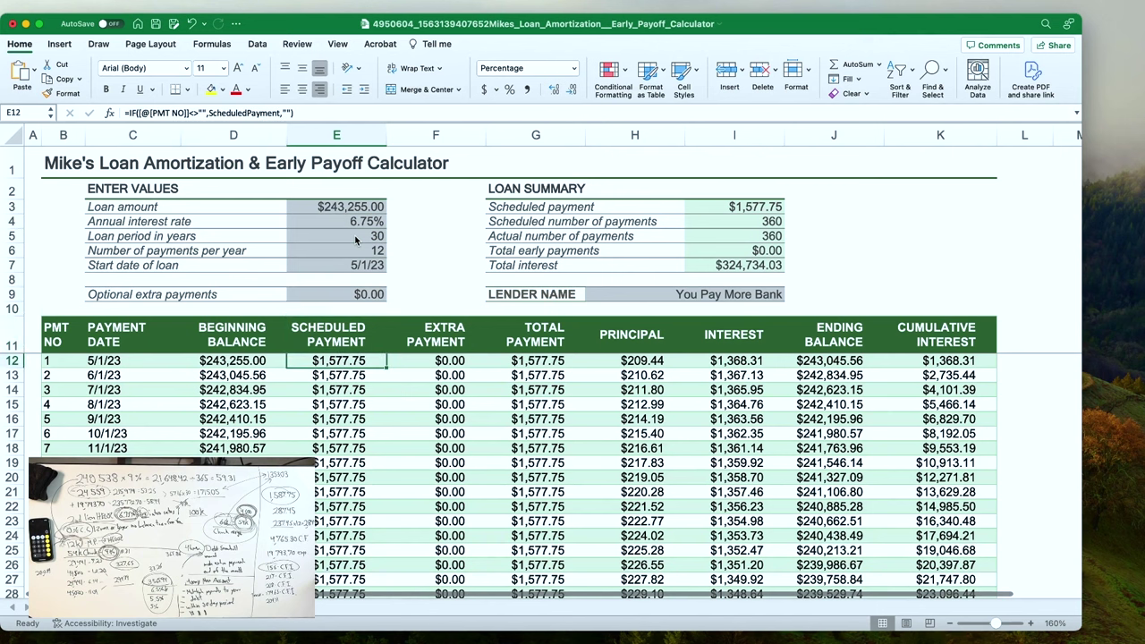
pyautogui.press('Return')
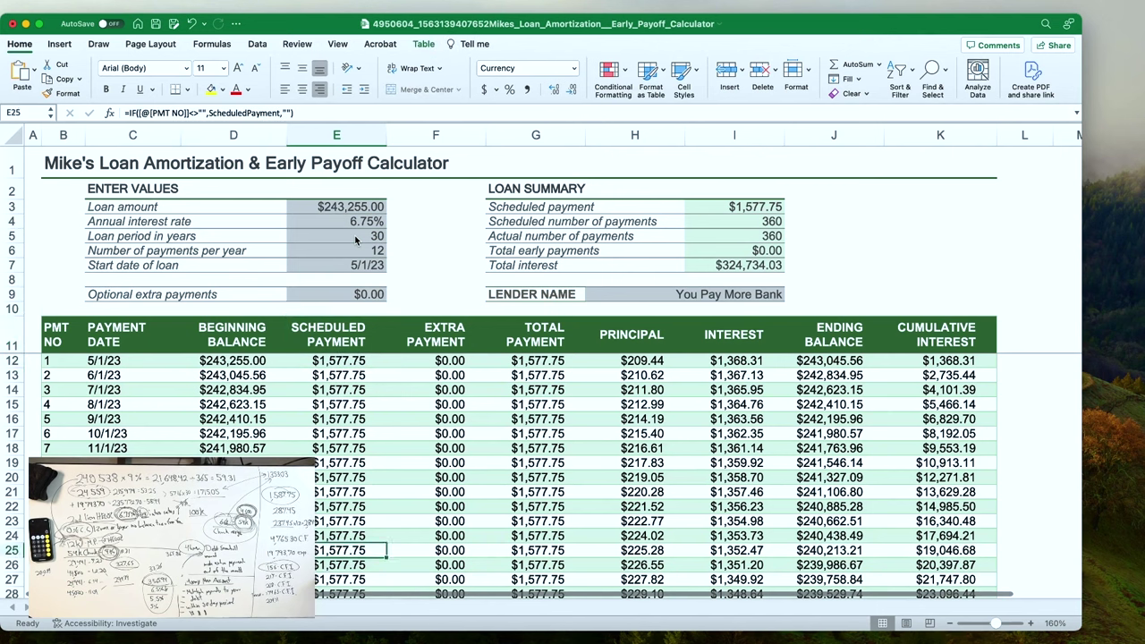
pyautogui.press('Right')
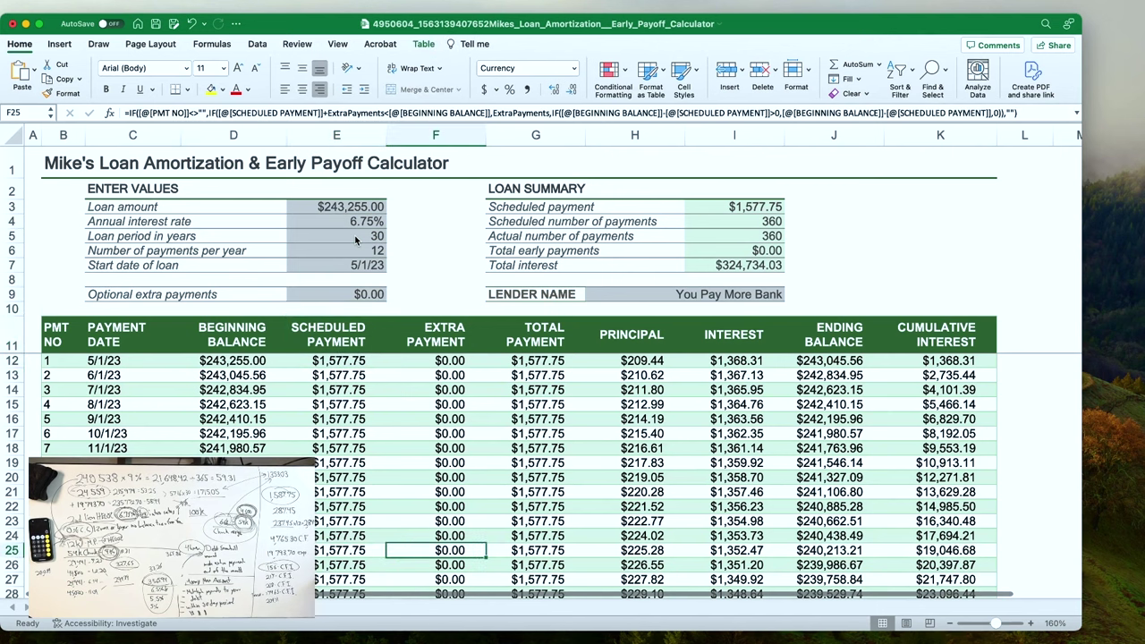
pyautogui.write('4500')
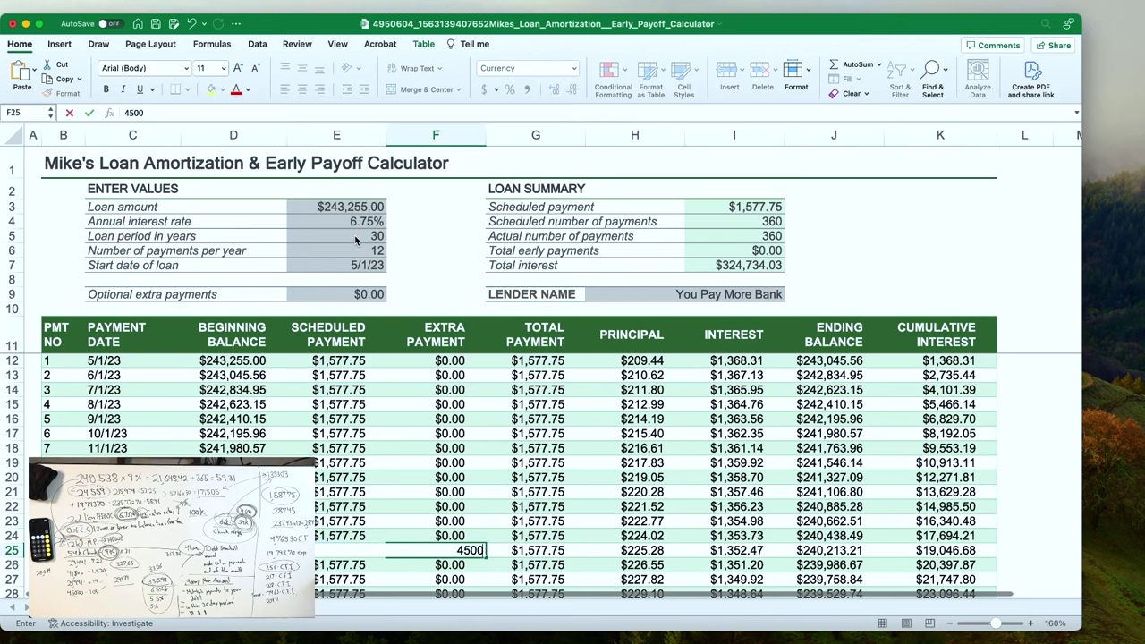
pyautogui.hotkey('ctrl', 'Return')
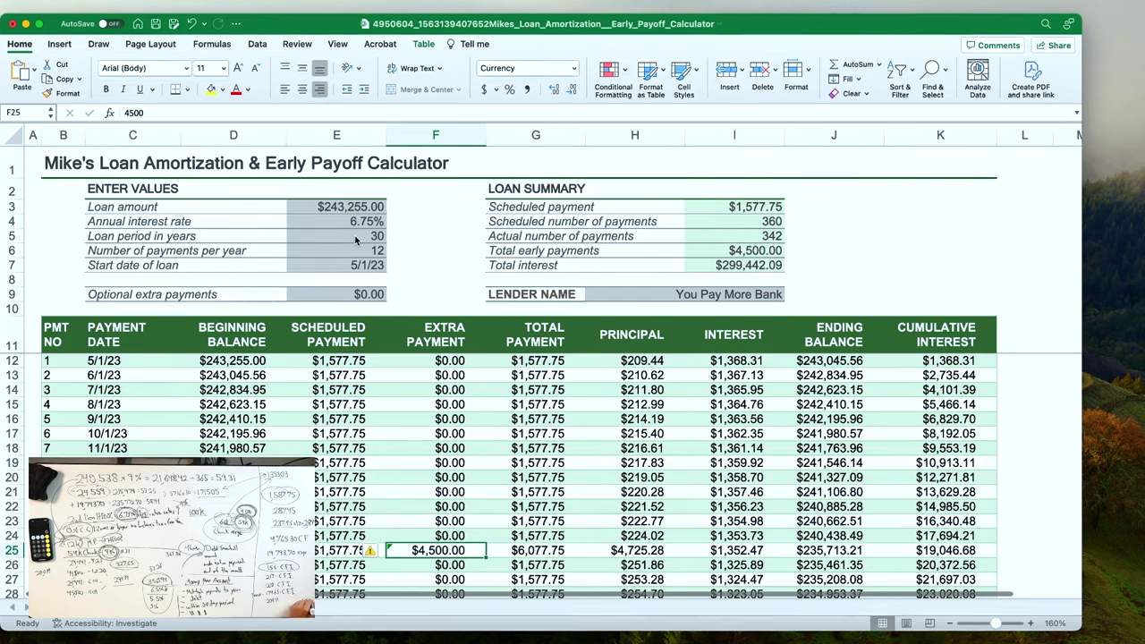
# - Undo the 4500 extra payment and check the total interest and scheduled payment in the loan summary
pyautogui.press('super+z')
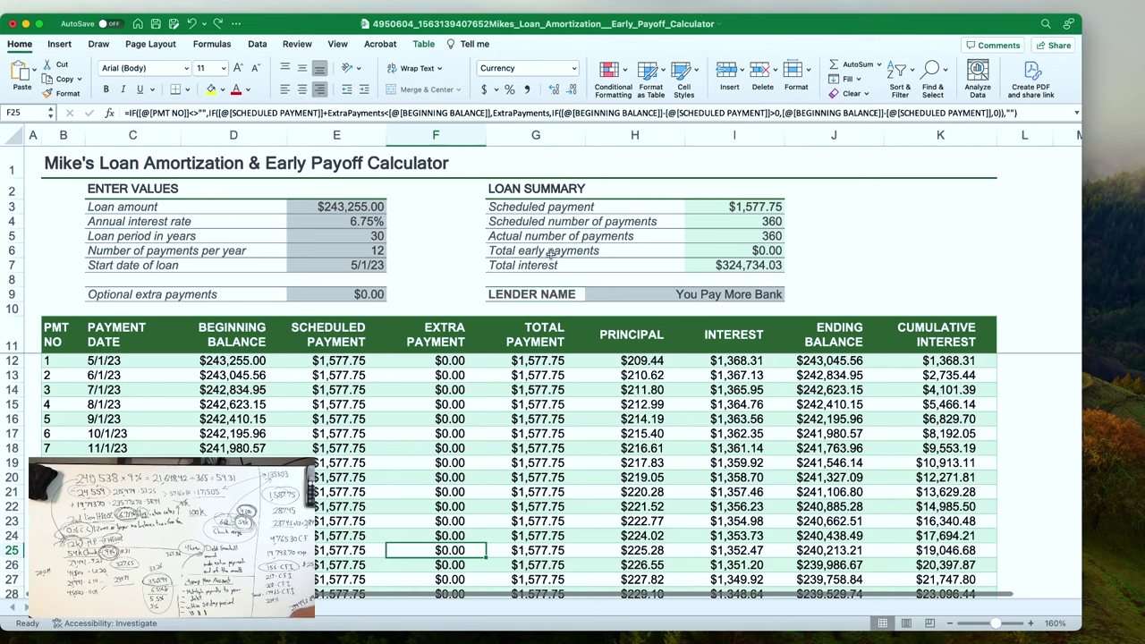
pyautogui.click(739, 266)
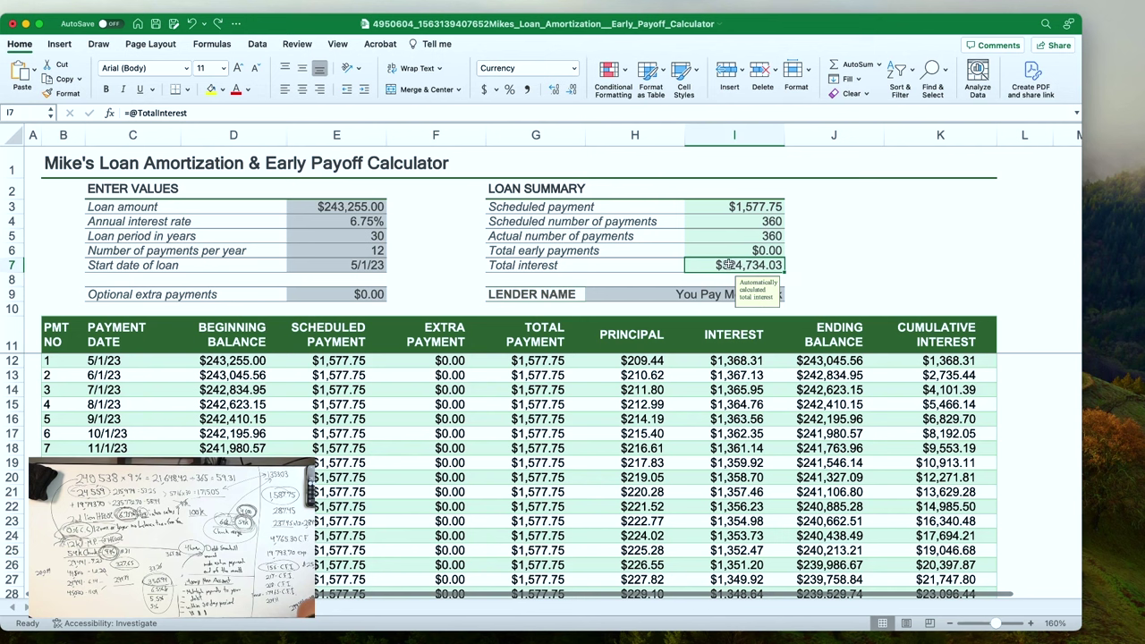
pyautogui.click(750, 206)
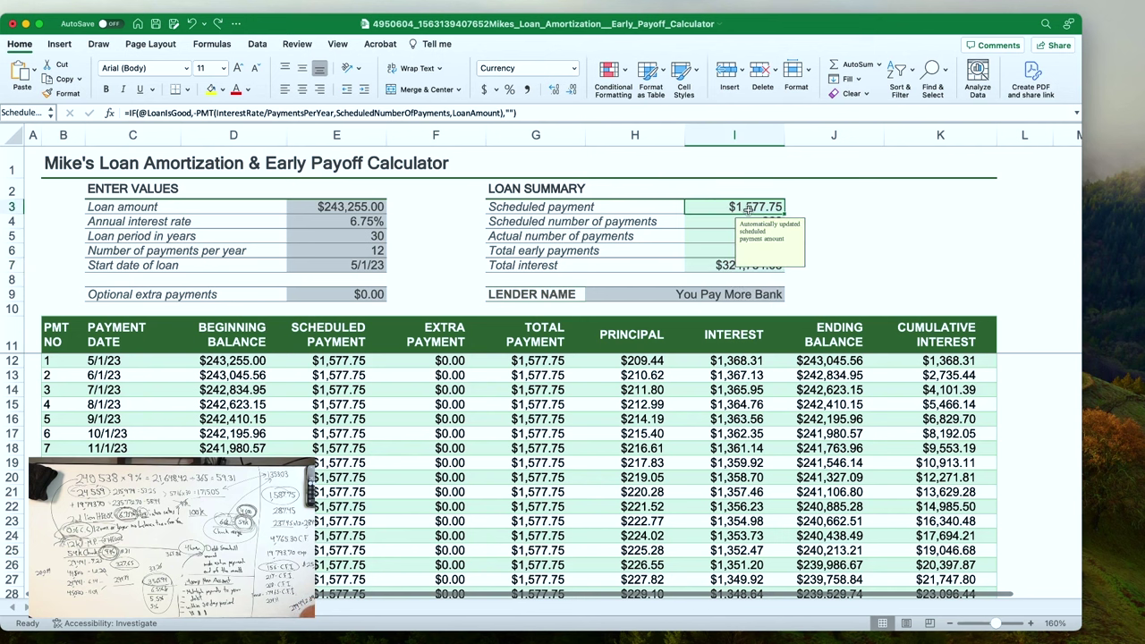
pyautogui.click(726, 264)
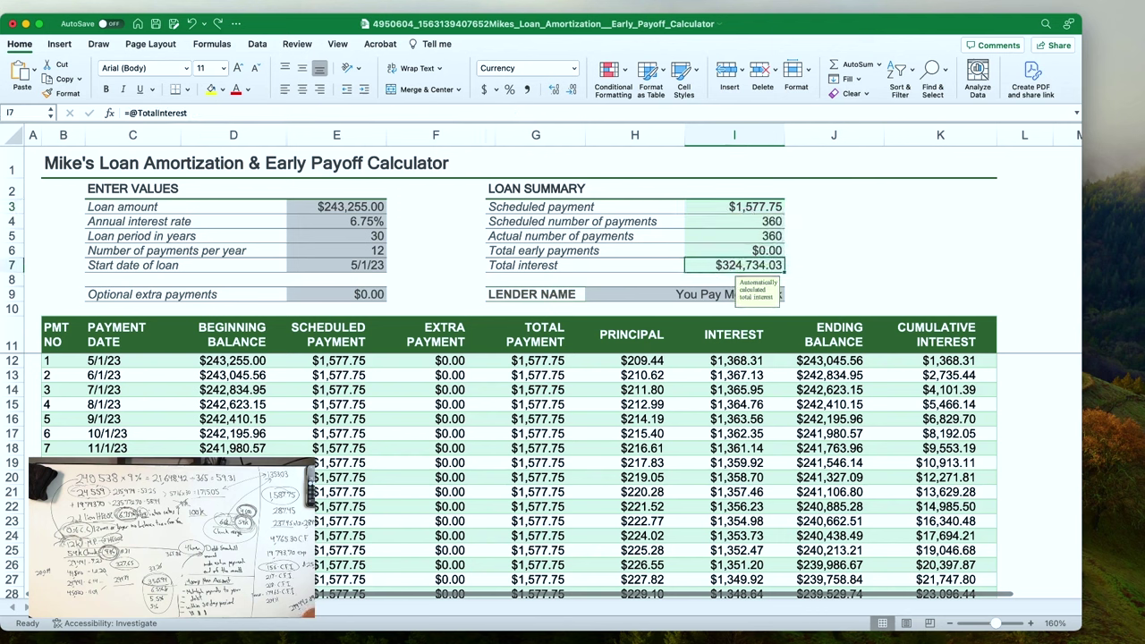
# - Set the extra payment in cell F25 to 4500 and check the total interest in the loan summary
pyautogui.click(427, 555)
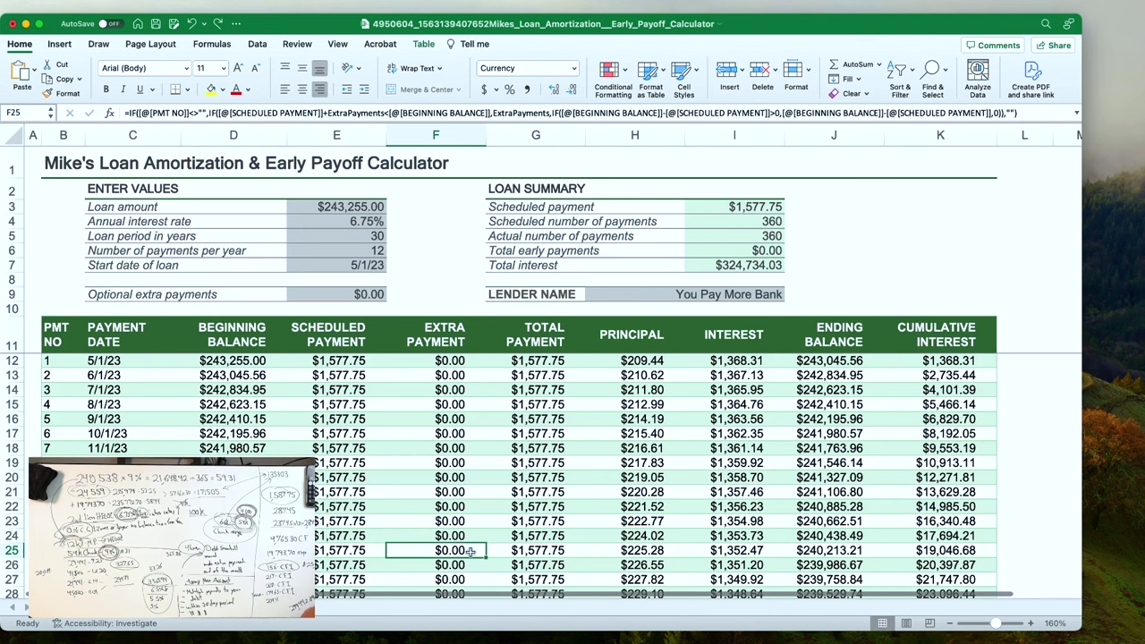
pyautogui.write('4,5')
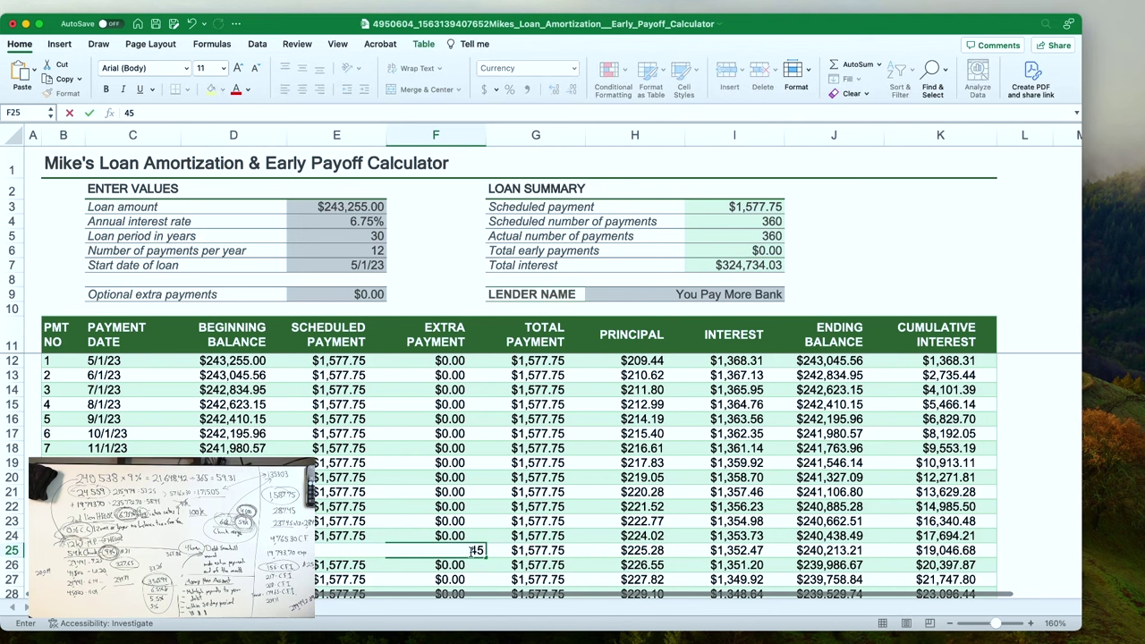
pyautogui.write('00')
pyautogui.click(769, 265)
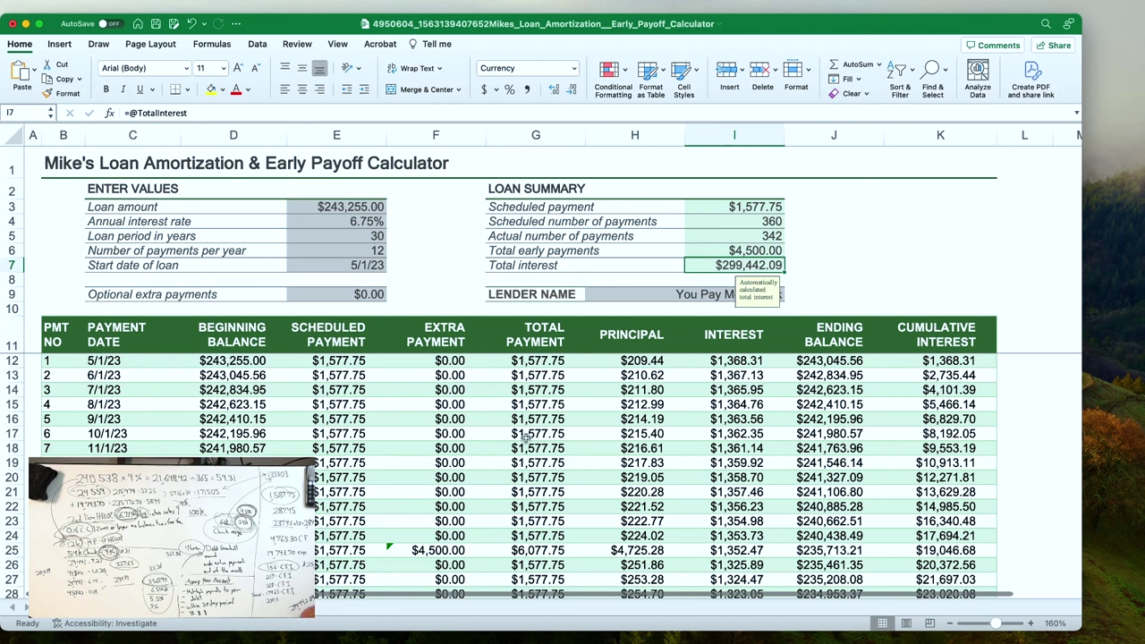
# - Reset the extra payment in cell F25 to 0 and replace it with 54000
pyautogui.click(439, 551)
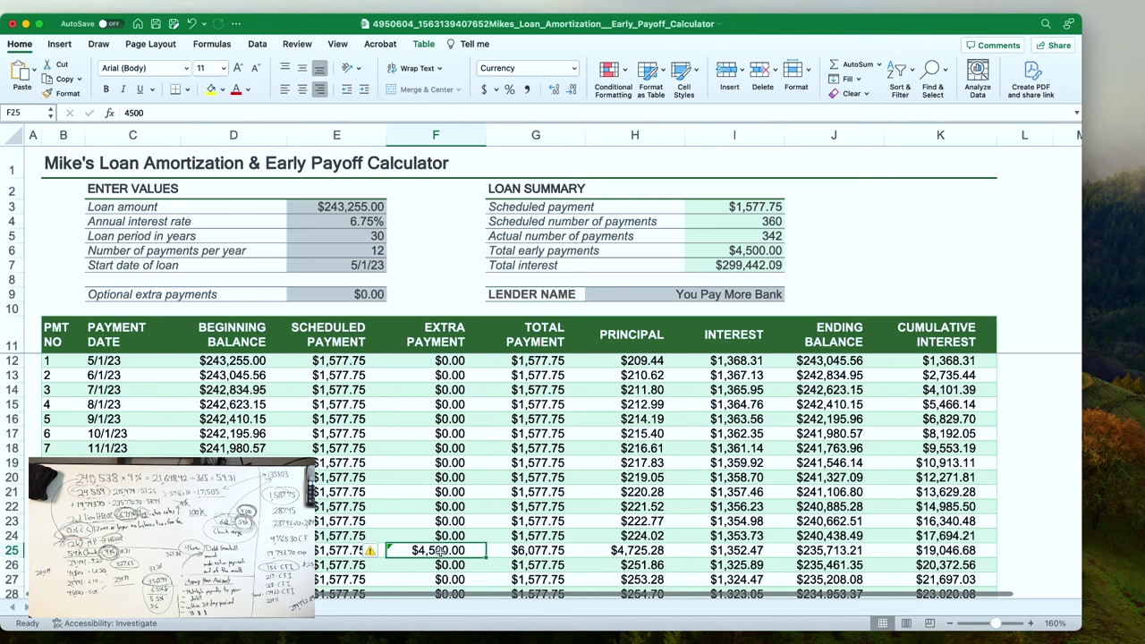
pyautogui.write('0')
pyautogui.press('Return')
pyautogui.click(440, 552)
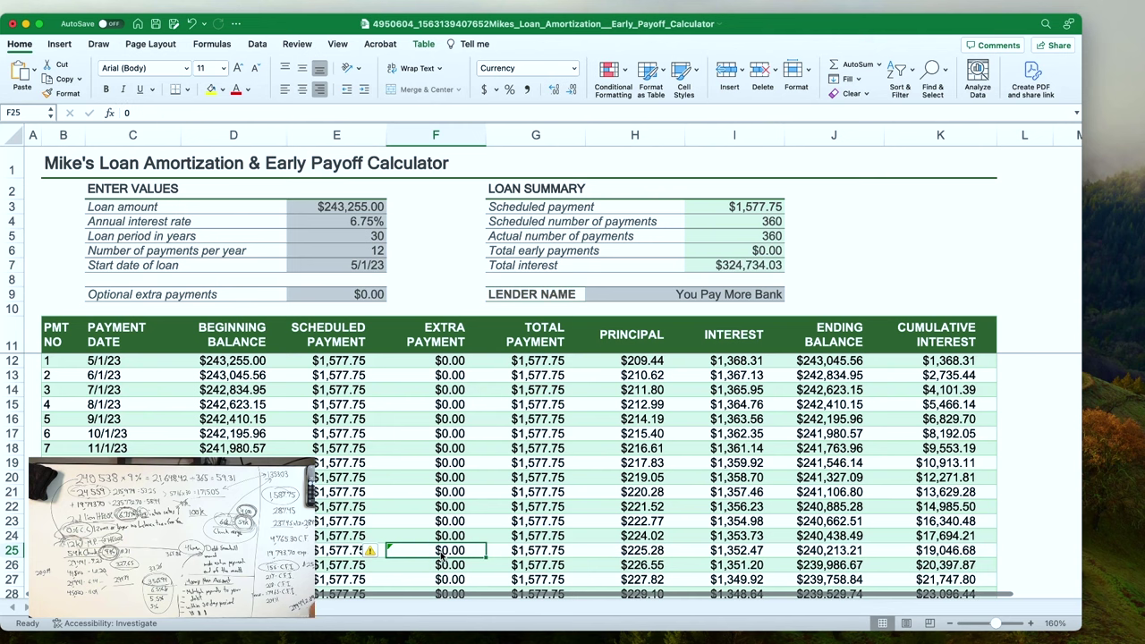
pyautogui.write('54000')
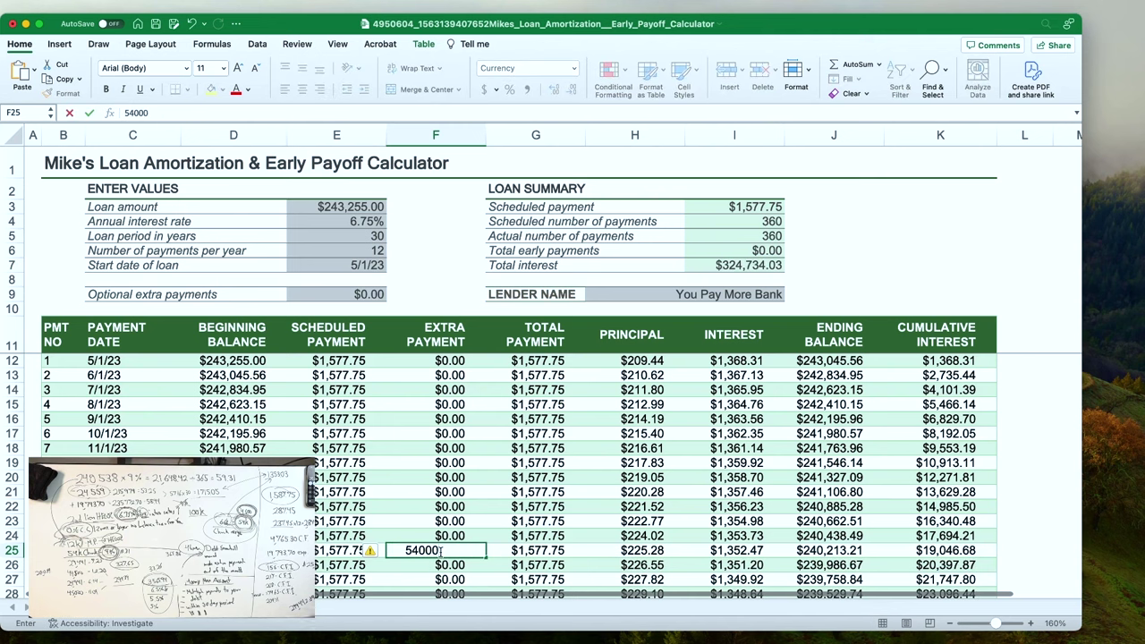
pyautogui.press('Return')
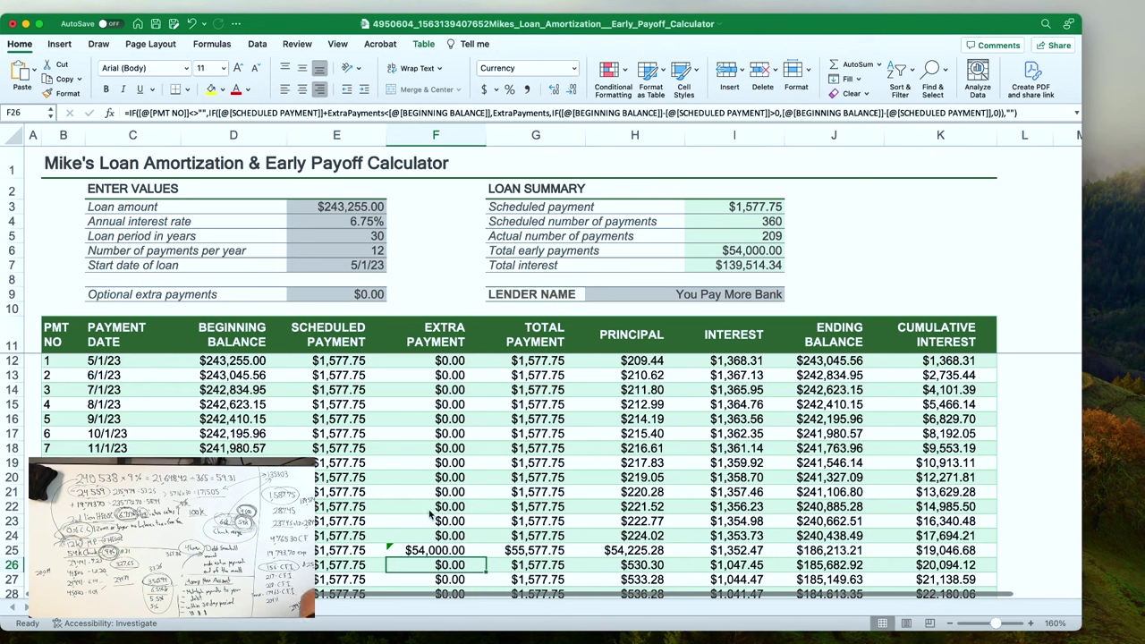
# - Undo the 54000 entry and set the extra payment in cell F25 to 4500
pyautogui.click(190, 27)
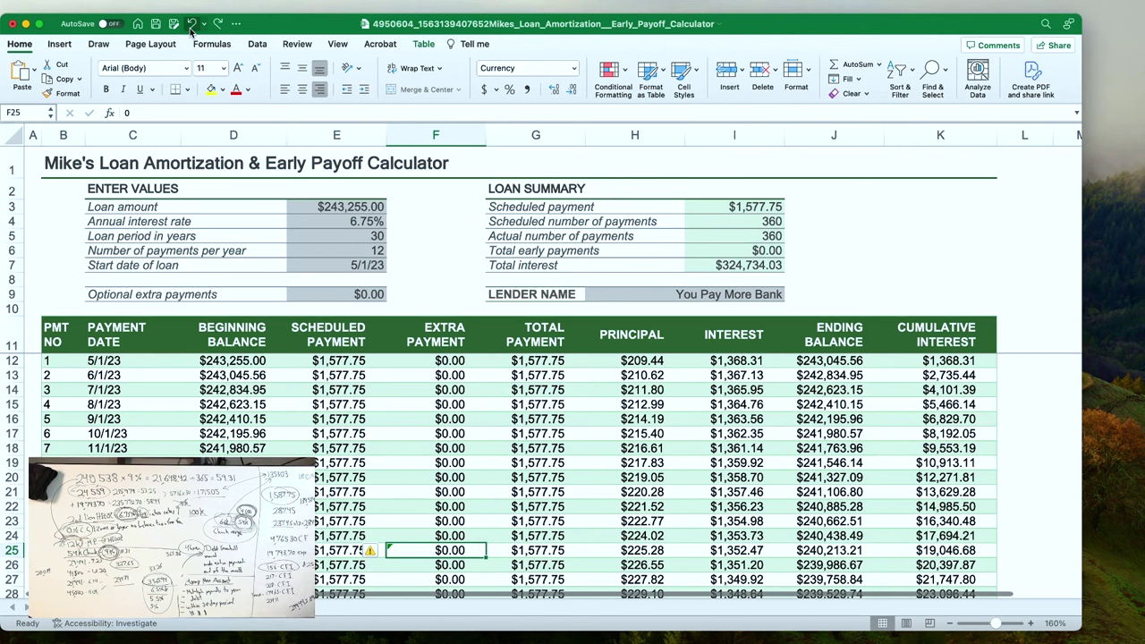
pyautogui.write('4500')
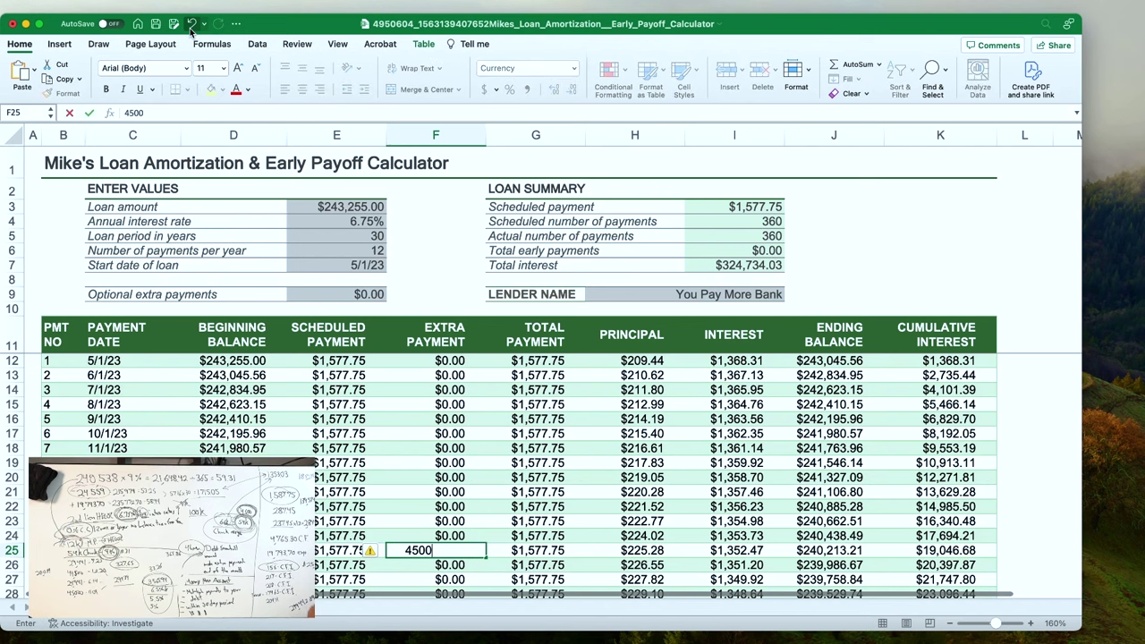
pyautogui.press('Return')
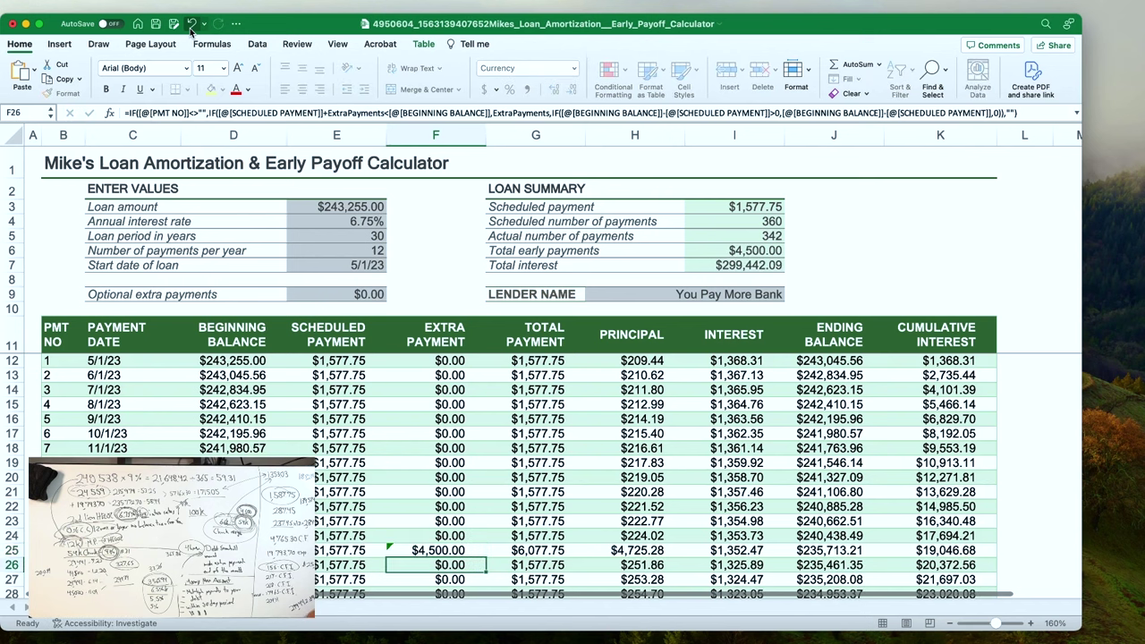
# - Enter an extra payment of 4500 in each cell from F26 through F36
pyautogui.write('4,50')
pyautogui.write('00')
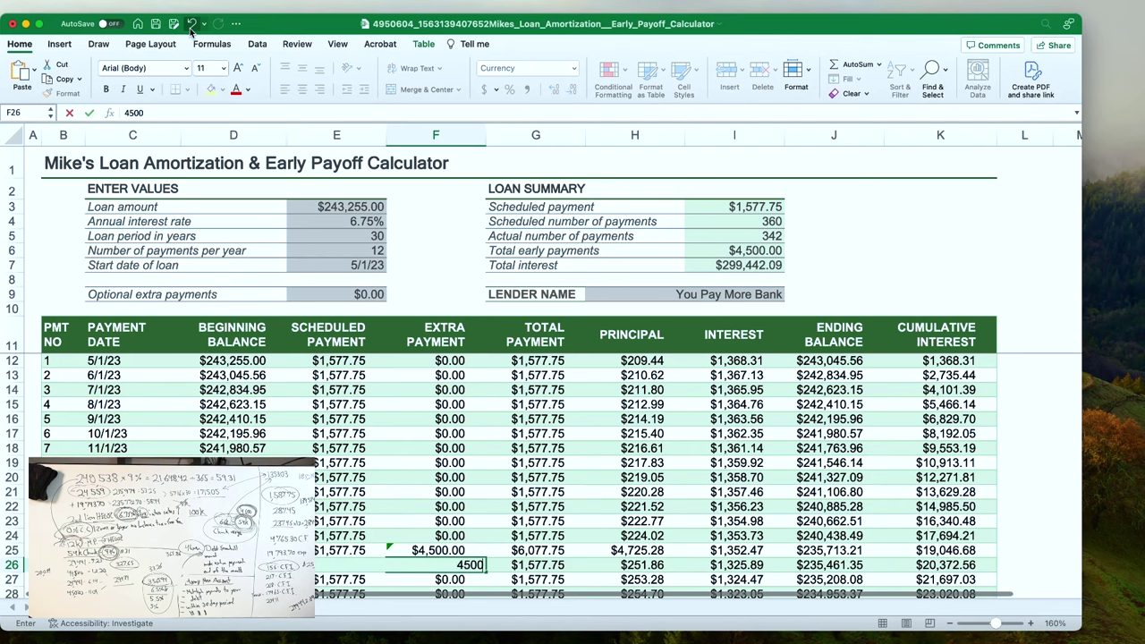
pyautogui.press('Return')
pyautogui.write('4500')
pyautogui.press('Return')
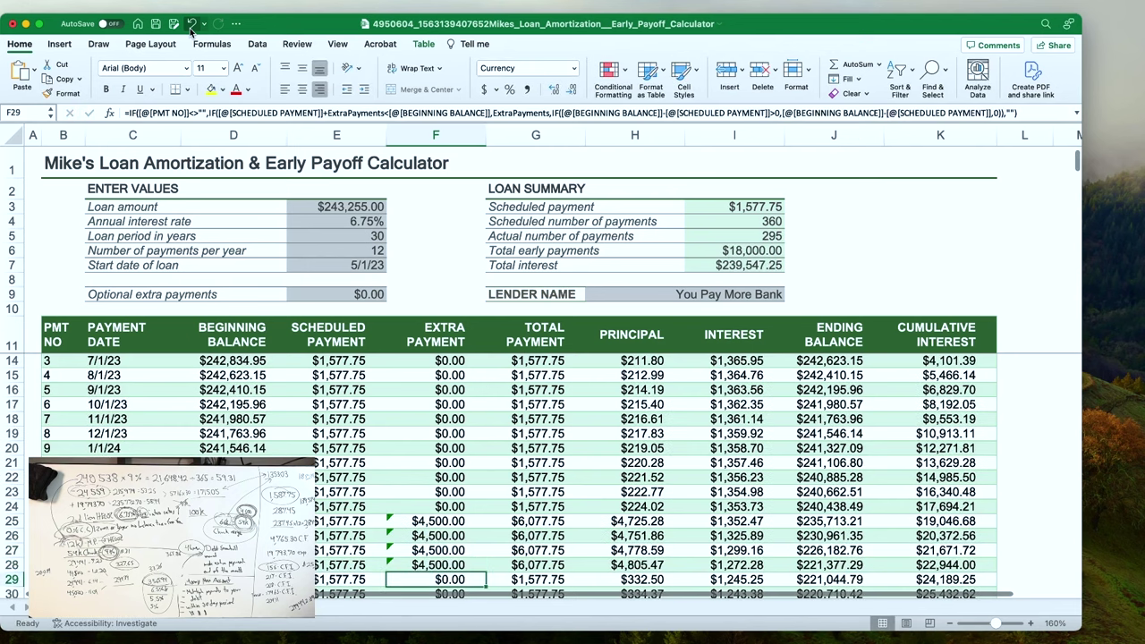
pyautogui.write('4500 4500 4500 4500 4500 ')
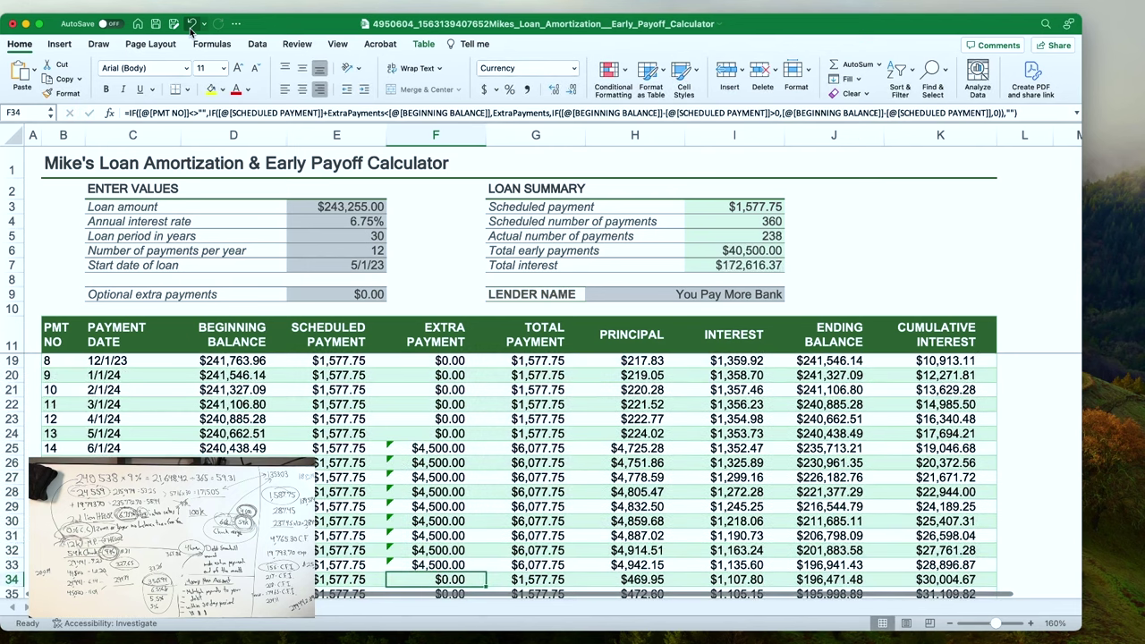
pyautogui.write('4500 4500 4500')
# - Go through the extra payments in cells F25 to F36 to check how many consecutive months are filled
pyautogui.press('Up')
pyautogui.press('Up')
pyautogui.press('Up')
pyautogui.press('Up')
pyautogui.press('Up')
pyautogui.press('Up')
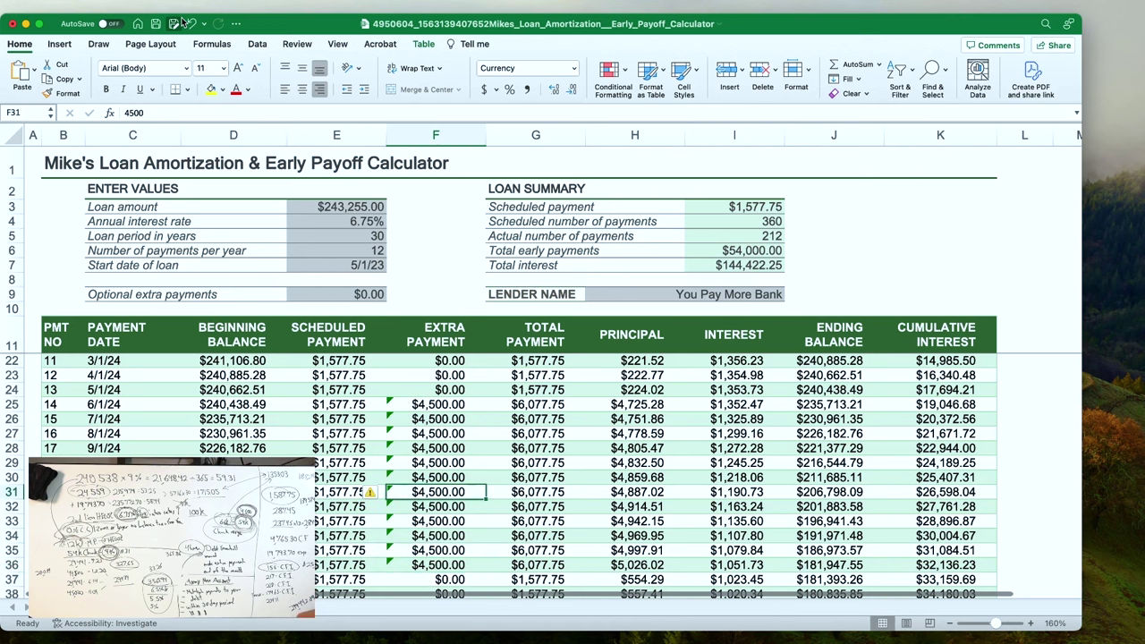
pyautogui.press('Up')
pyautogui.press('Up')
pyautogui.press('Up')
pyautogui.press('Up')
pyautogui.press('Up')
pyautogui.press('Up')
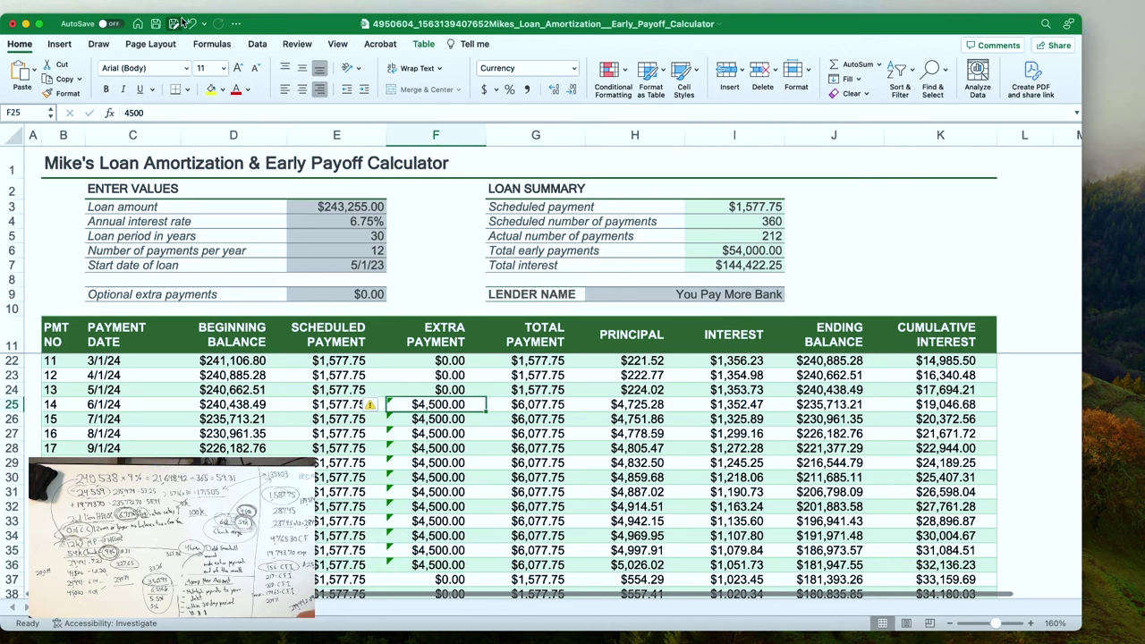
pyautogui.press('Down')
pyautogui.press('Down')
pyautogui.press('Down')
pyautogui.press('Down')
pyautogui.press('Down')
pyautogui.press('Down')
pyautogui.press('Down')
pyautogui.press('Down')
pyautogui.press('Down')
pyautogui.press('Down')
pyautogui.press('Down')
pyautogui.press('Down')
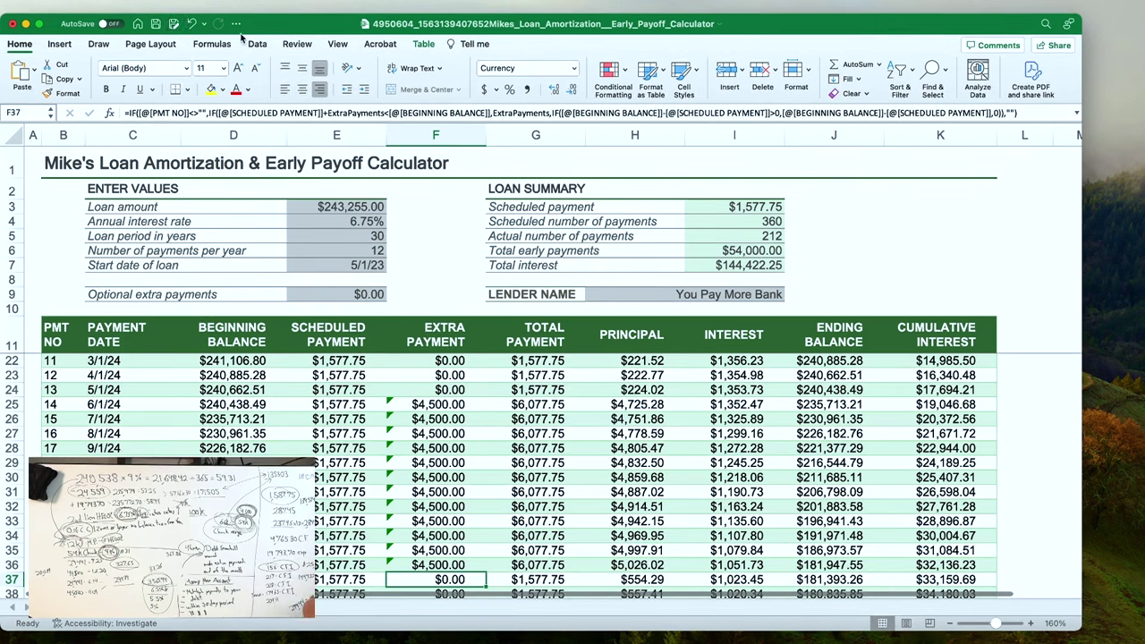
# - Undo the monthly extra payments in F26 to F36 and the 4500 entry in F25
pyautogui.click(191, 24)
pyautogui.click(191, 24)
pyautogui.click(191, 24)
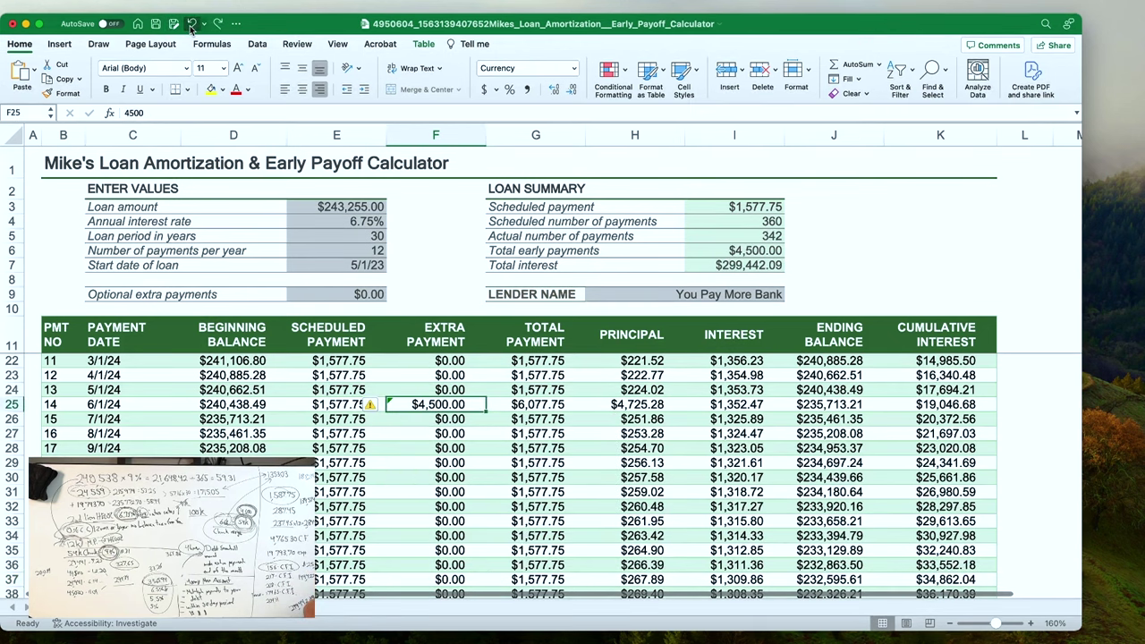
pyautogui.click(191, 24)
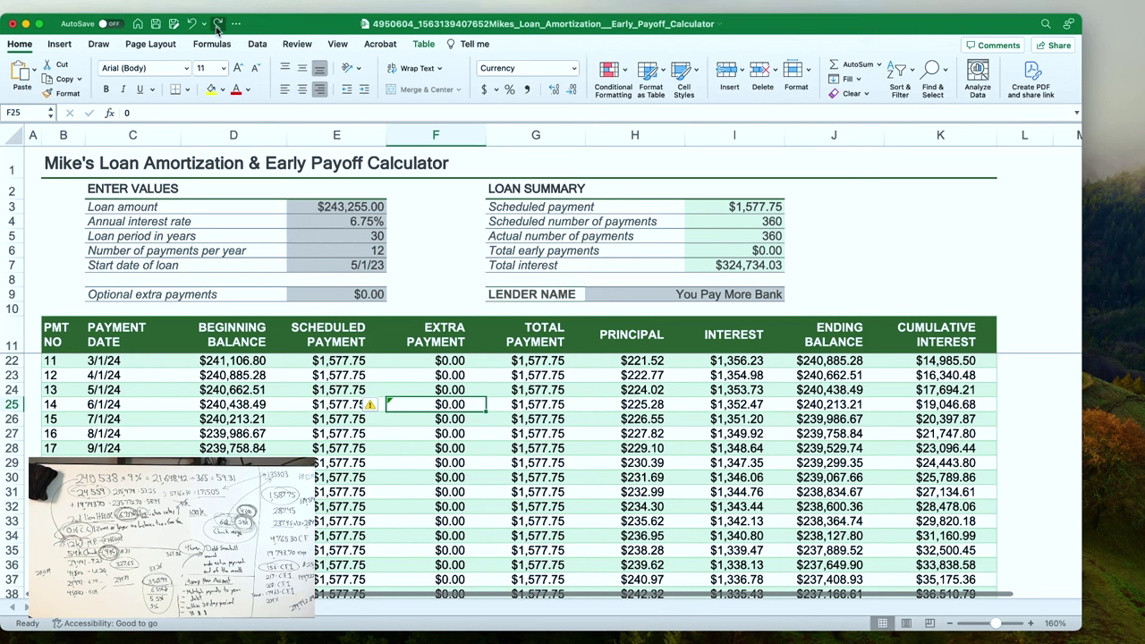